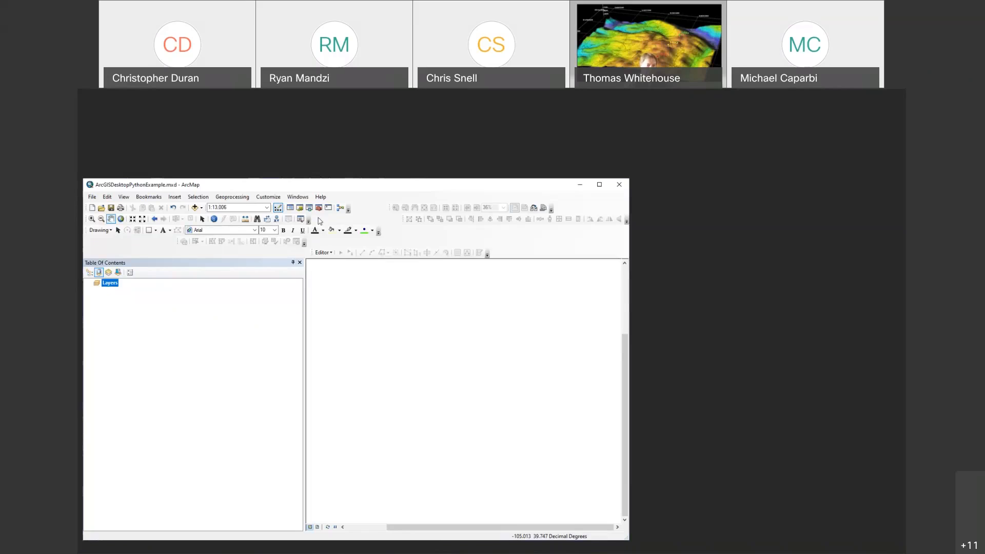
- Add the denver_roads feature class from data_lab3.mdb to the map
click(194, 207)
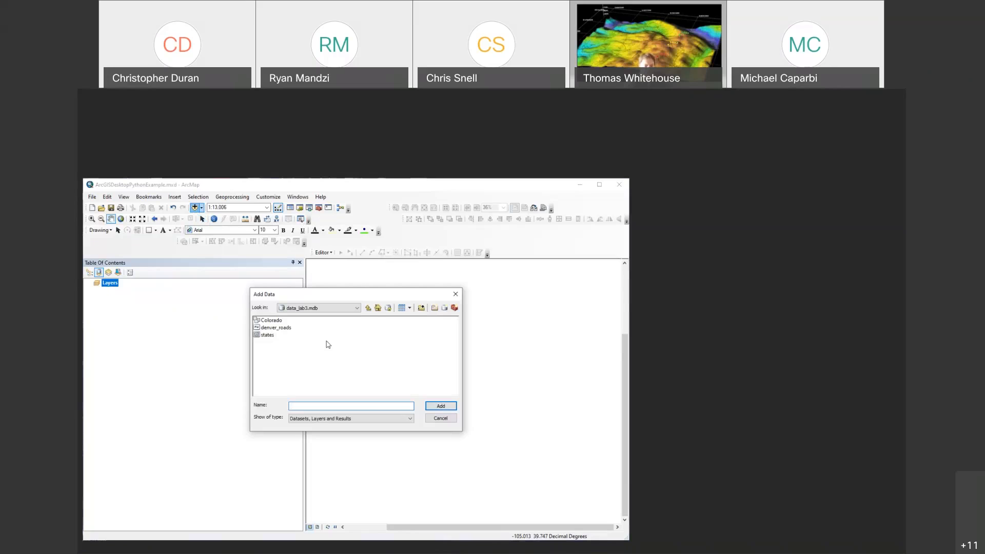
click(444, 406)
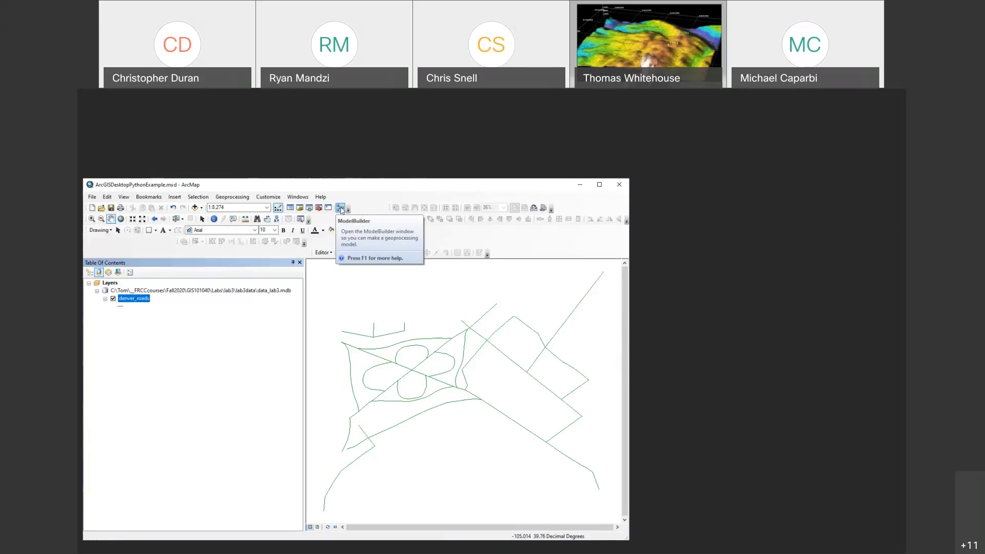
- Open a new ModelBuilder model and place the denver_roads layer from the map in it
click(341, 208)
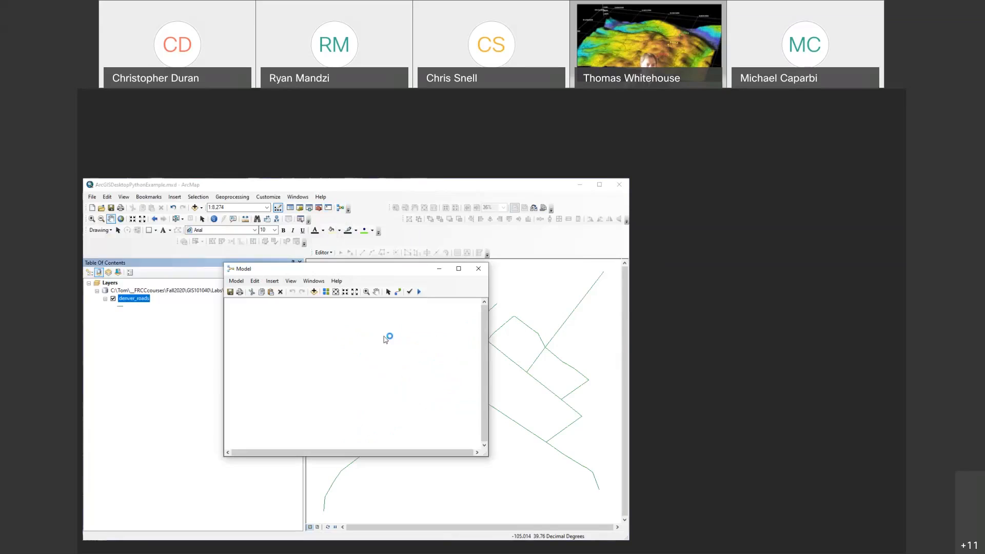
drag(324, 271, 277, 304)
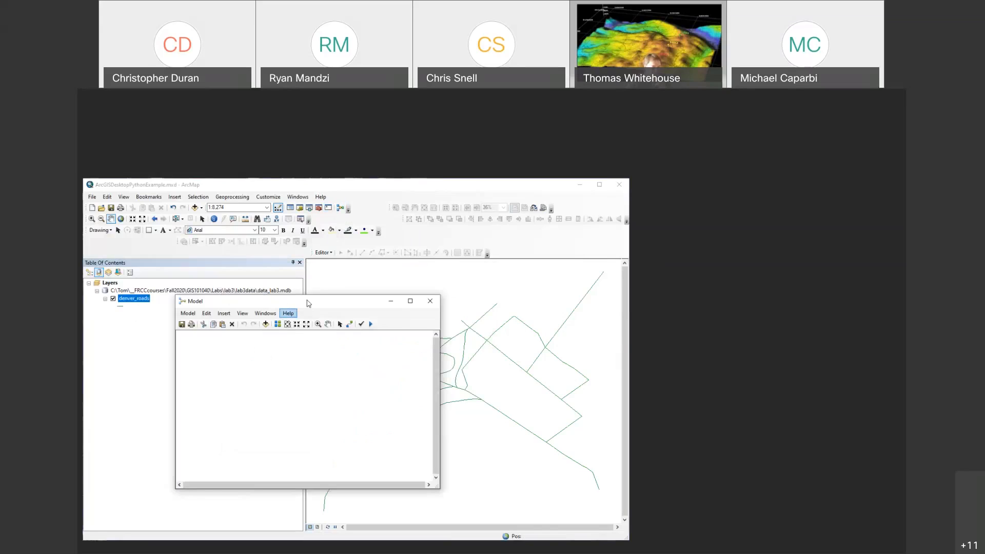
drag(307, 301, 330, 302)
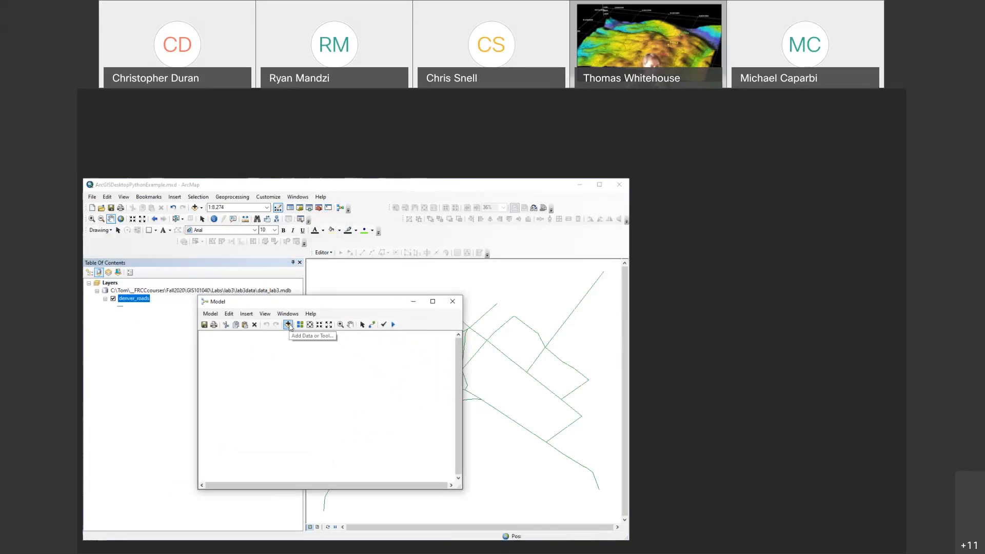
click(288, 324)
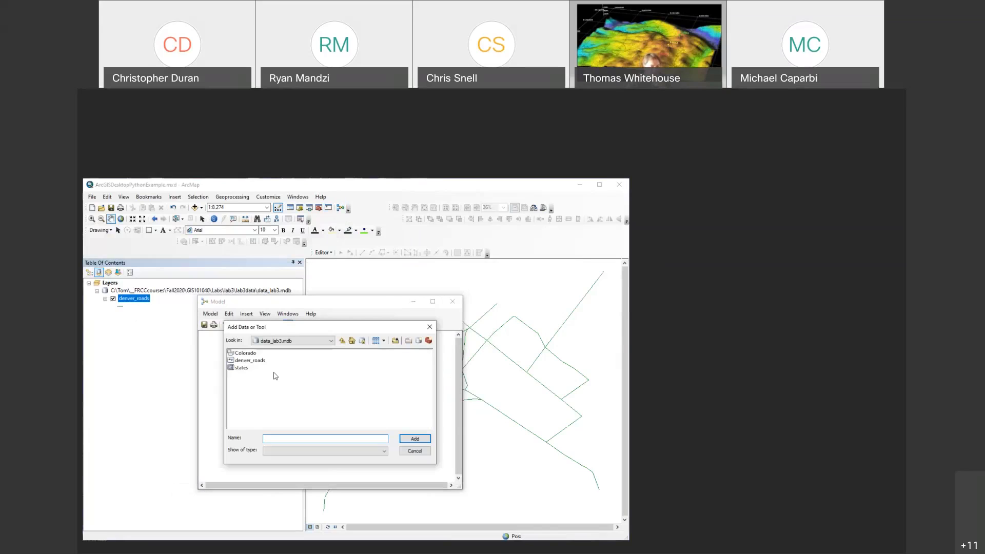
click(424, 452)
drag(139, 299, 236, 362)
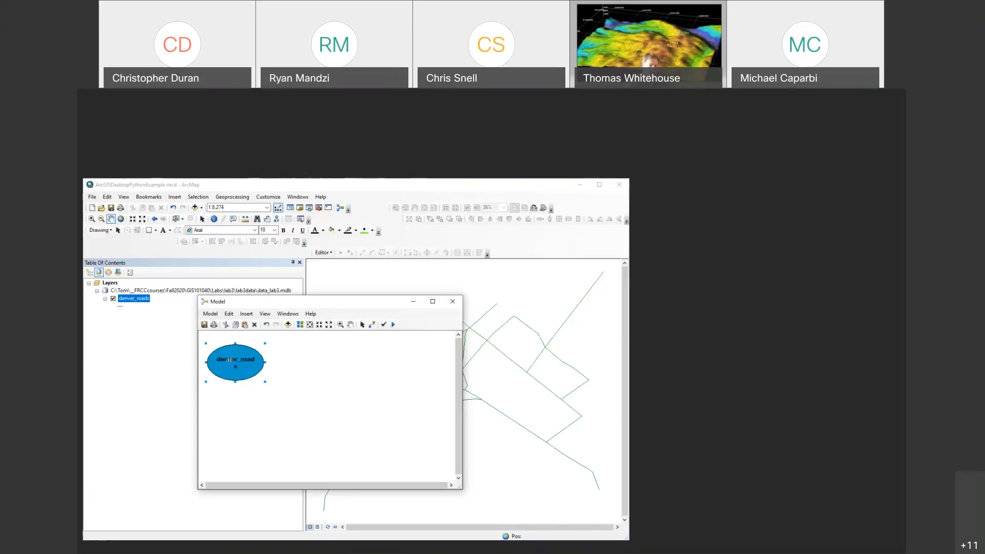
drag(231, 359, 242, 382)
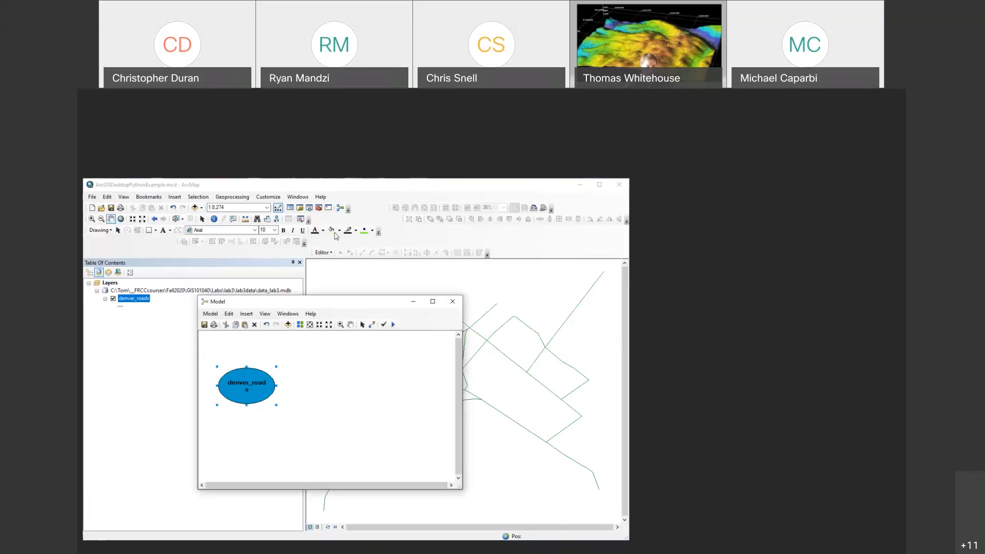
- Search the tools for "buffer" and add the Buffer (Analysis) tool to the model beside denver_roads
click(319, 207)
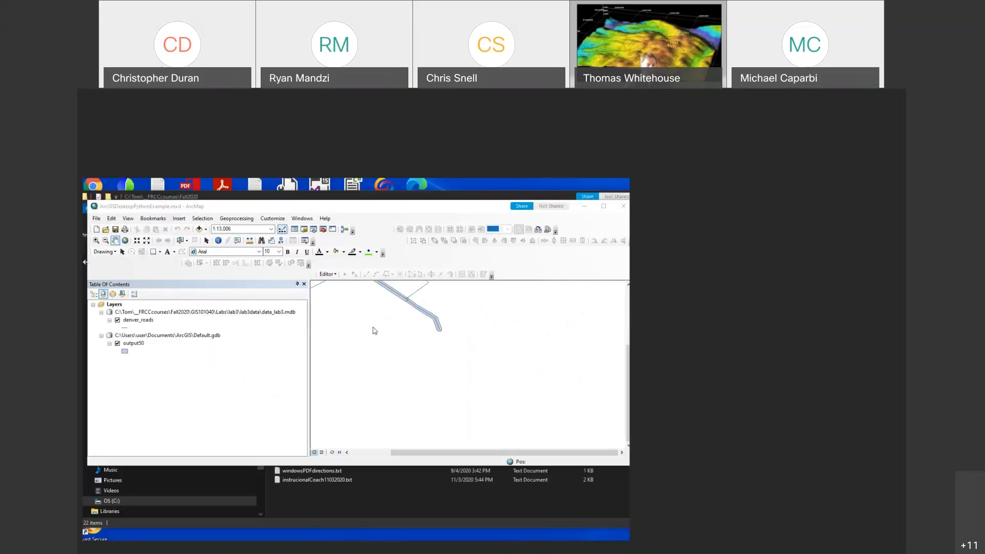
drag(533, 240, 363, 258)
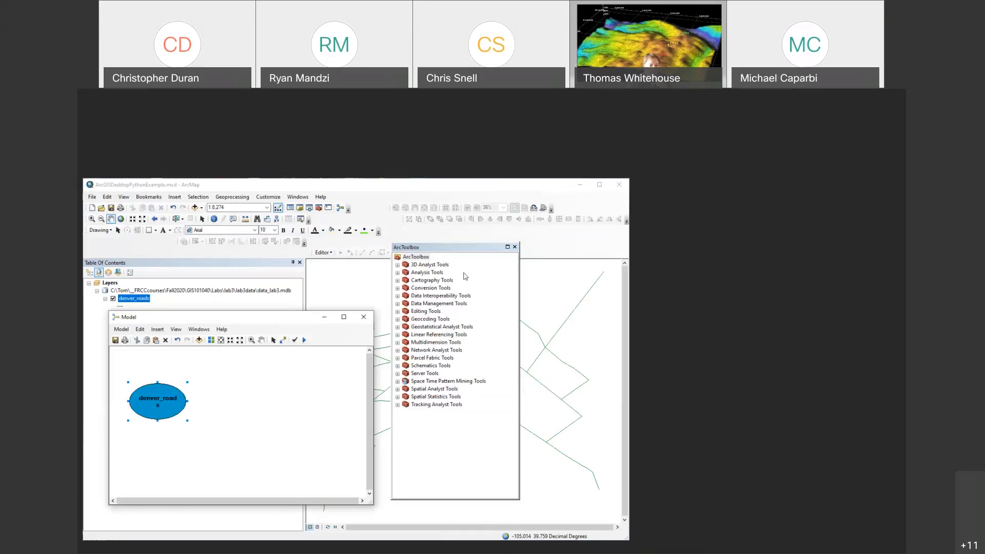
click(309, 208)
click(309, 208)
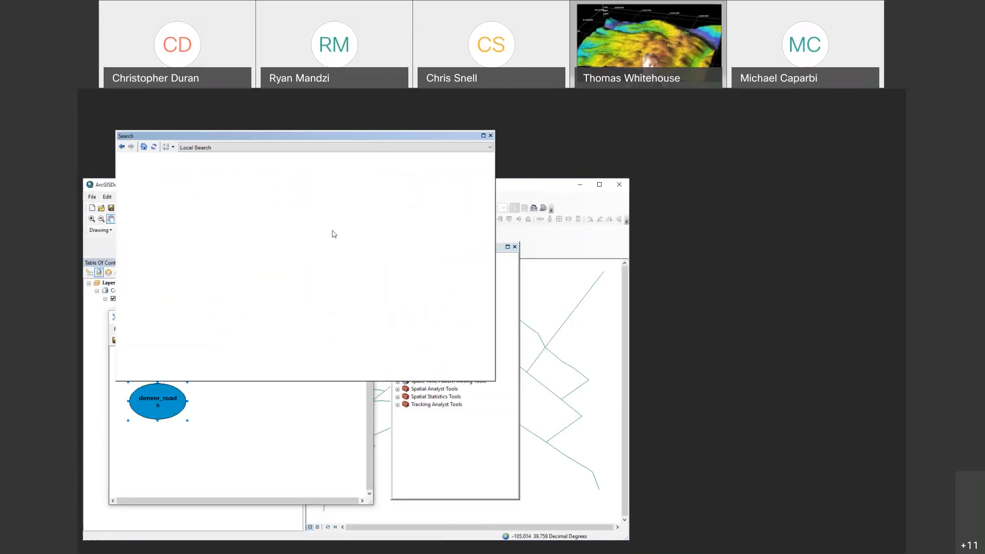
drag(353, 137, 383, 261)
click(307, 292)
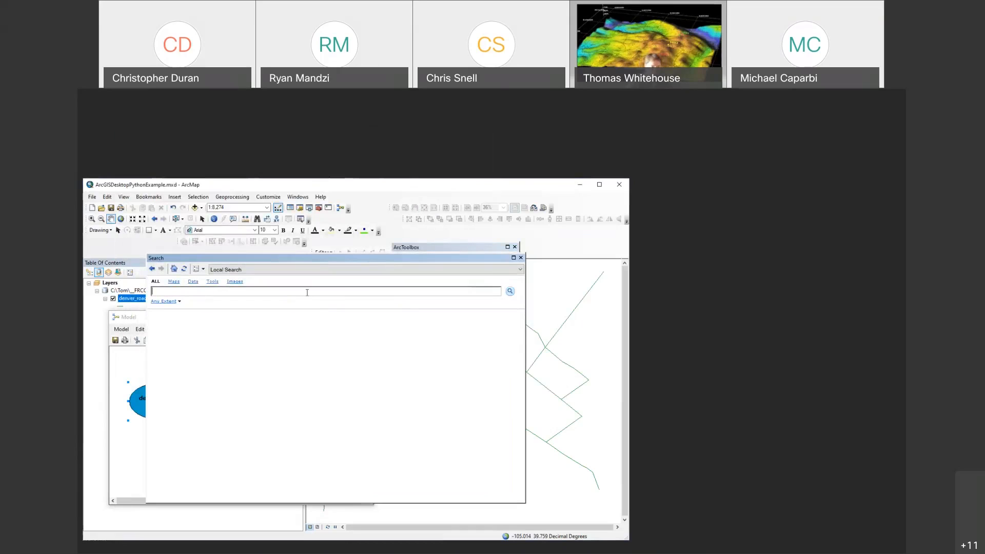
text(buffer)
key(Return)
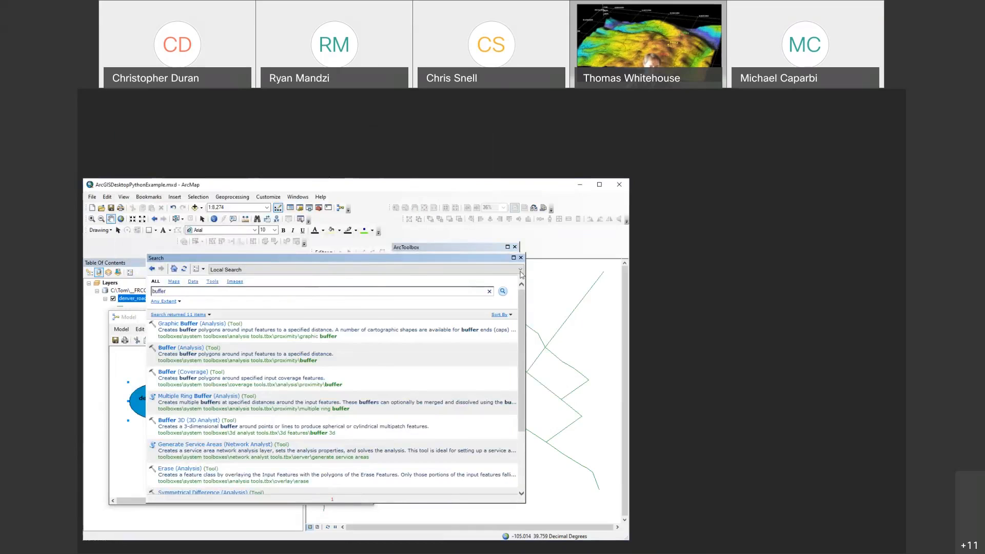
drag(324, 259, 521, 273)
drag(382, 362, 250, 384)
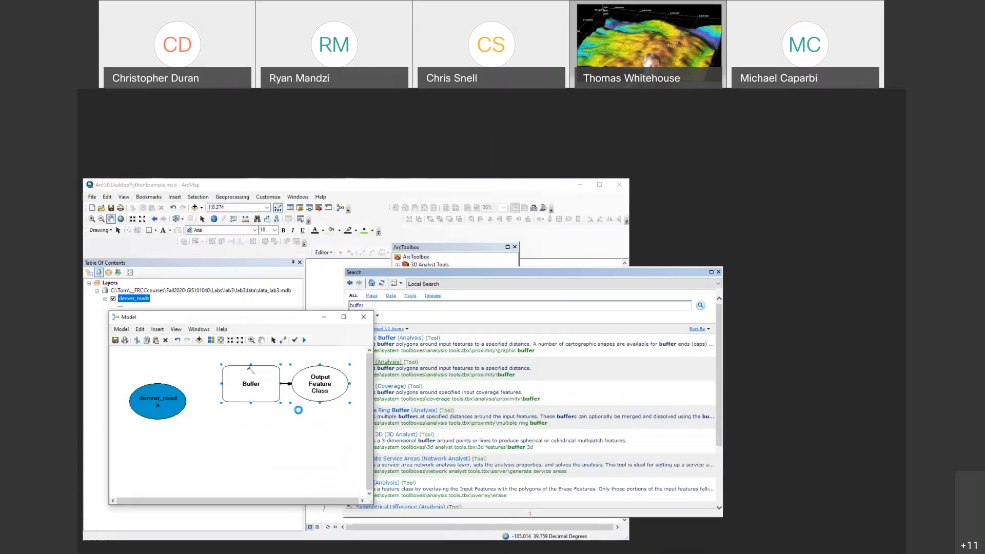
- Rearrange the denver_roads, Buffer and Output Feature Class elements to free space between the data and the tool
drag(240, 318, 243, 285)
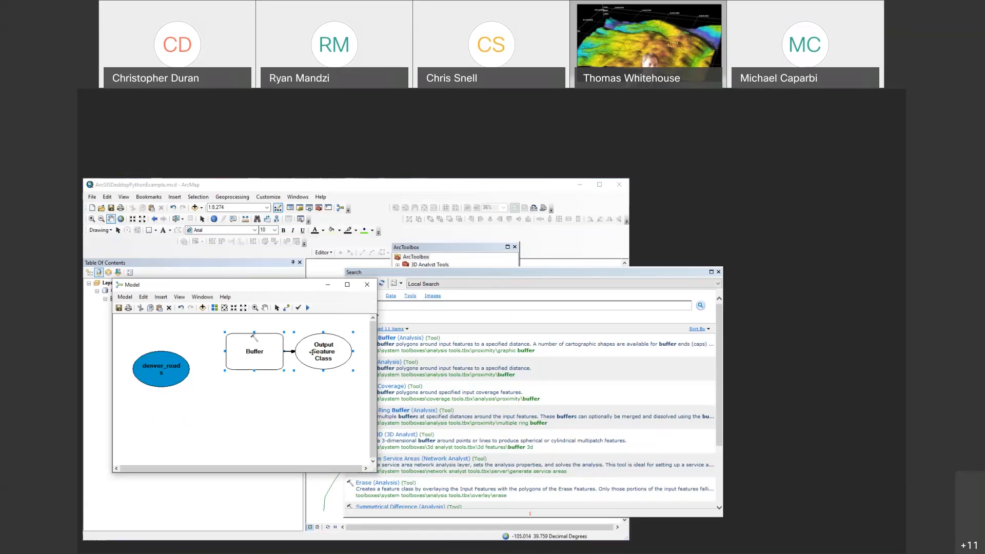
drag(161, 364, 160, 344)
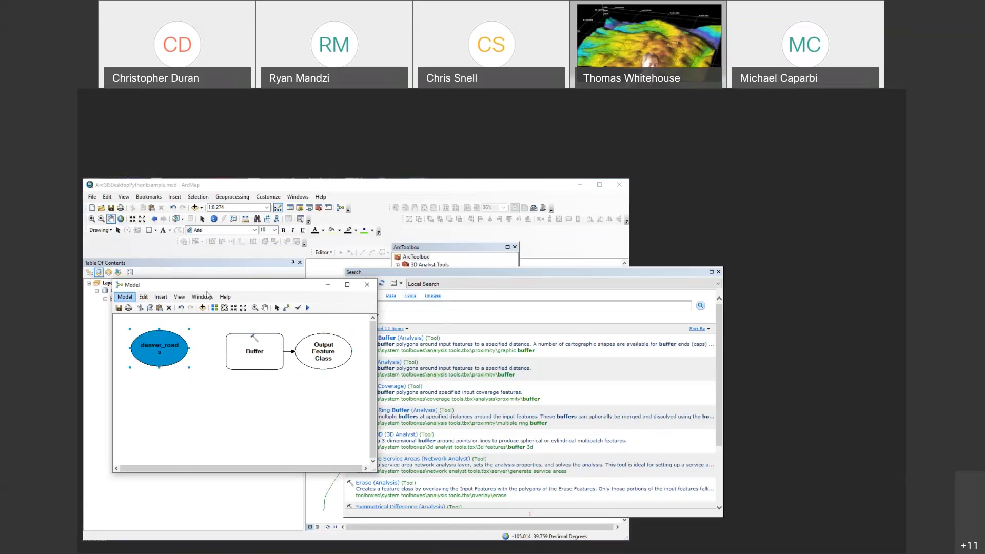
drag(210, 285, 271, 289)
drag(317, 345, 312, 389)
mouse_move(374, 363)
mouse_down()
mouse_move(381, 391)
mouse_move(380, 370)
mouse_up()
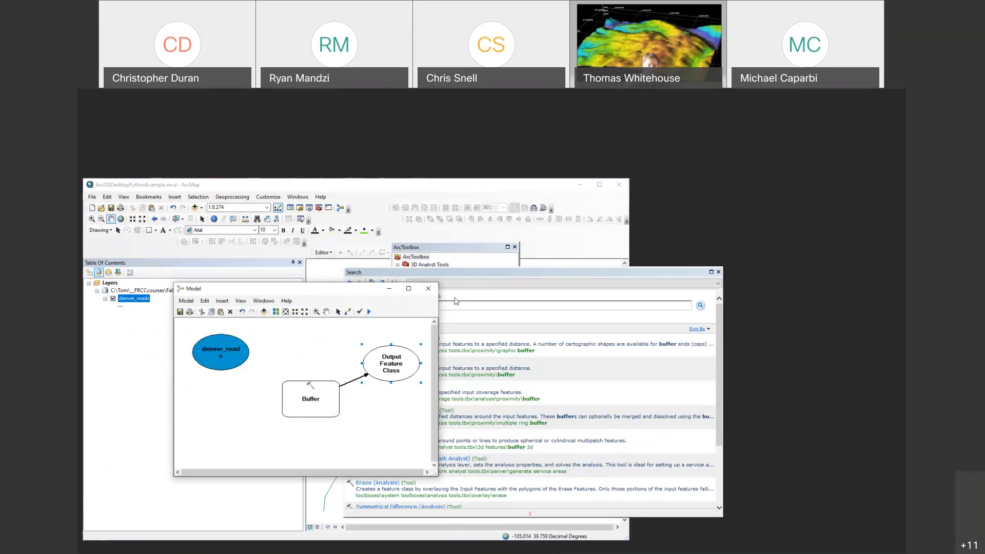
- Search the tools for "make select", add Make Feature Layer to the model and arrange its output layer between it and Buffer
click(458, 276)
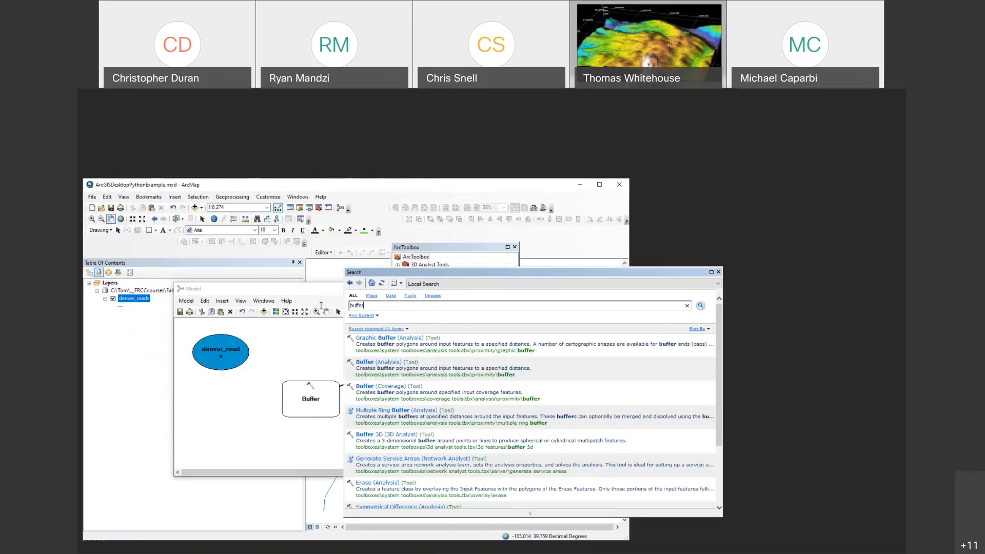
text(make select)
key(Return)
click(479, 337)
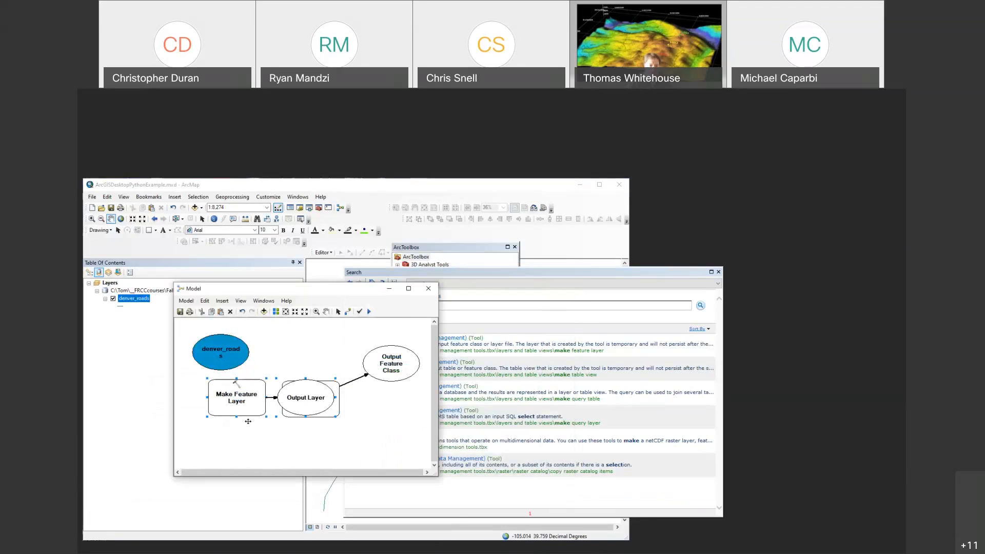
drag(248, 421, 235, 449)
drag(320, 398, 387, 411)
drag(234, 421, 311, 430)
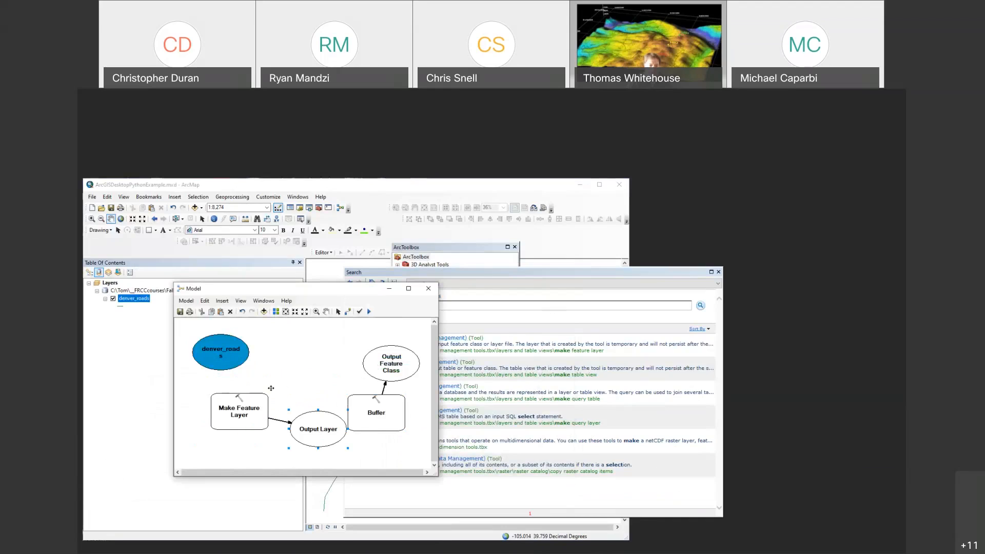
- Try to connect denver_roads to the Make Feature Layer tool as its input
click(347, 313)
click(231, 361)
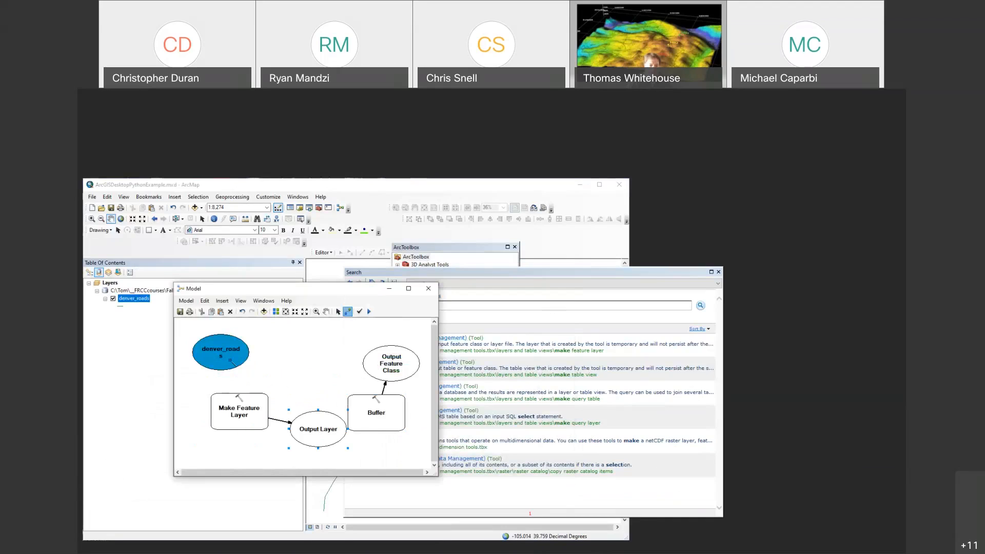
click(242, 402)
click(272, 407)
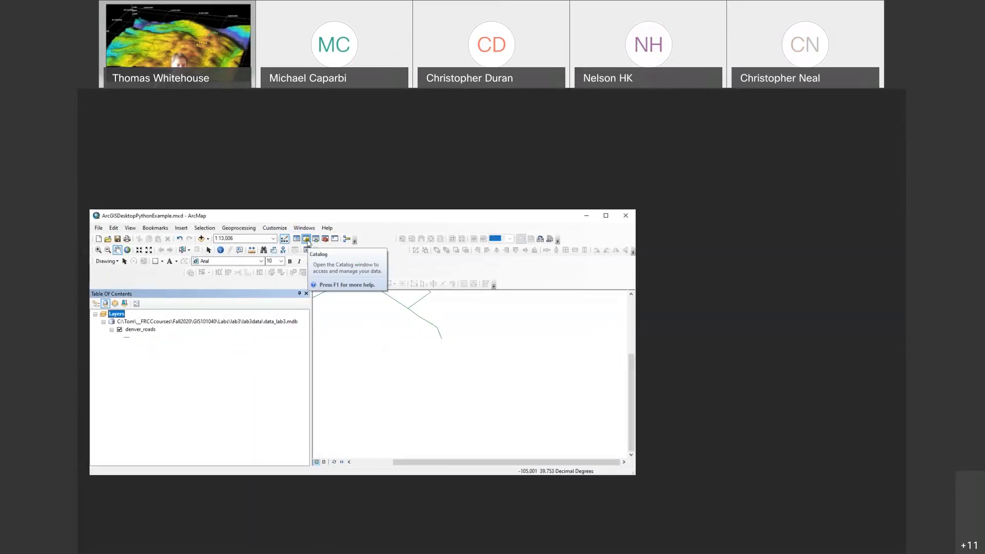
- Start a new ModelBuilder model and place the denver_roads layer in it
click(347, 240)
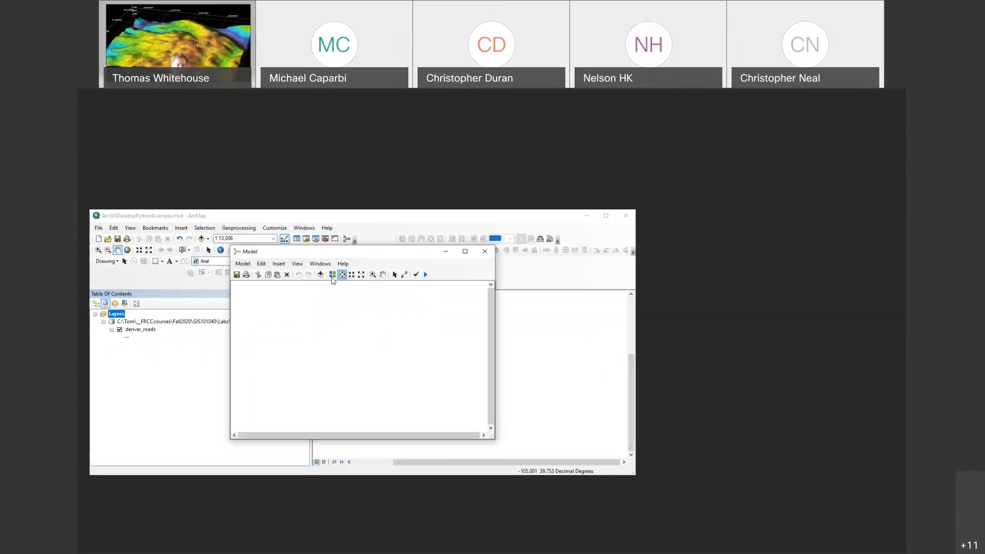
click(158, 333)
drag(159, 334, 236, 361)
- Find the Buffer (Analysis) tool by searching for "buffer" and place it in the new model
click(316, 239)
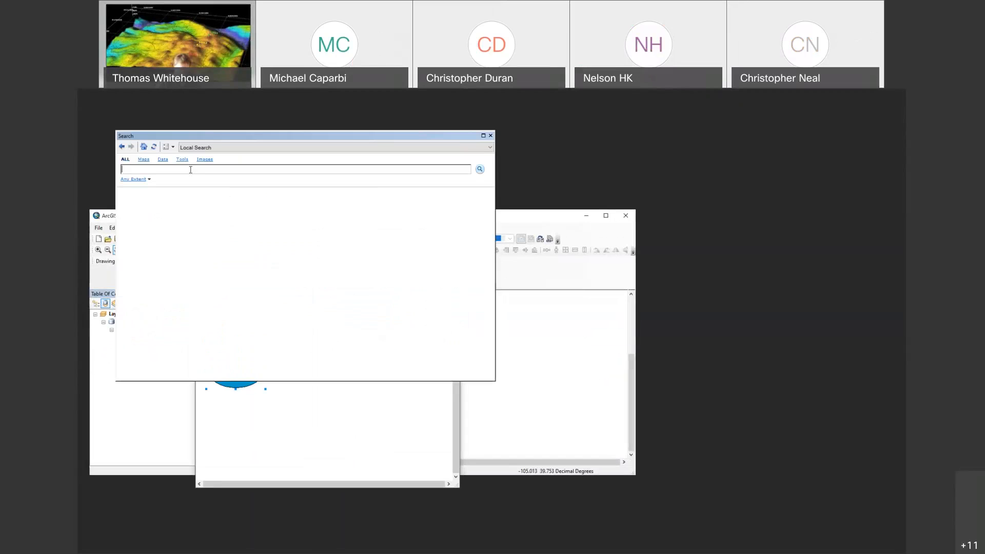
text(buffer)
key(Return)
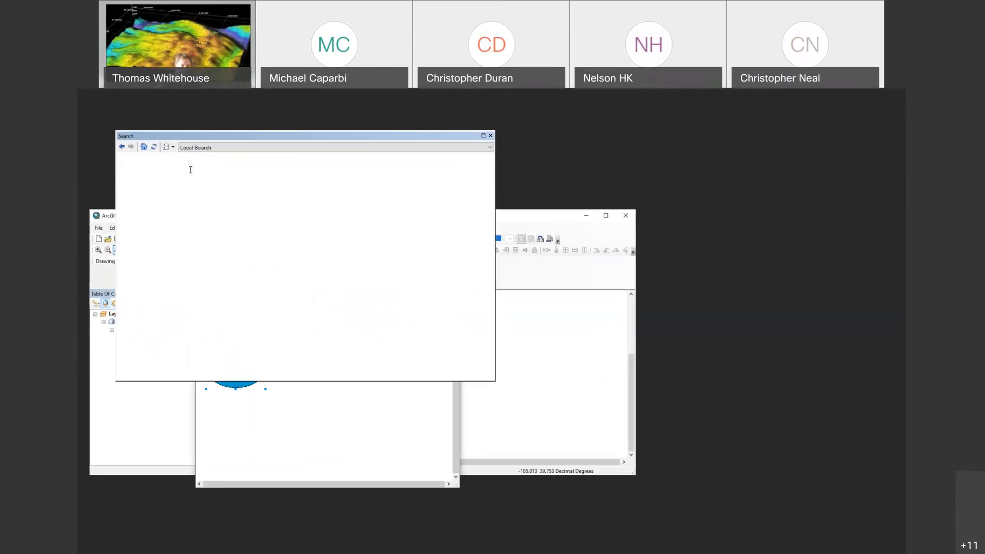
key(BackSpace)
key(BackSpace)
key(BackSpace)
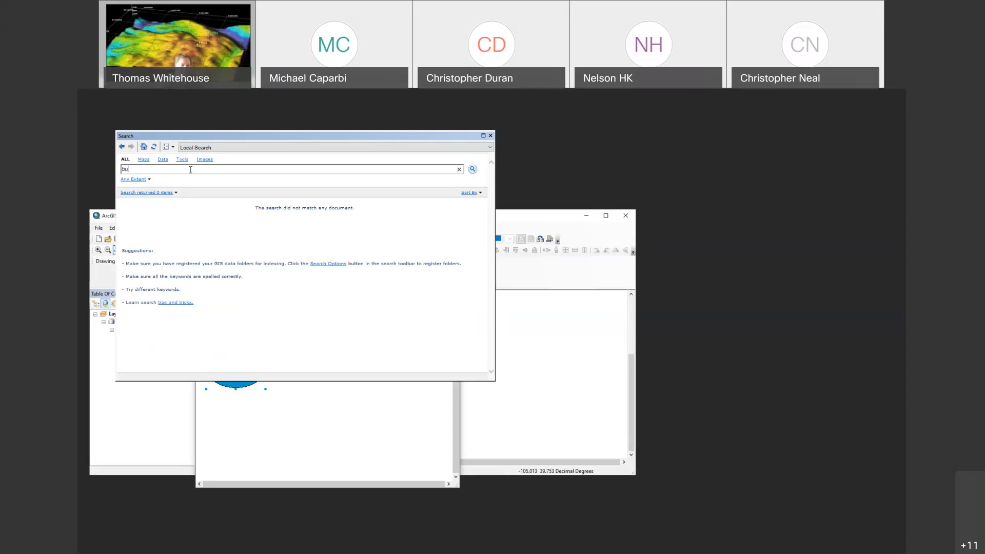
text(uffeer)
key(BackSpace)
text(r)
key(Return)
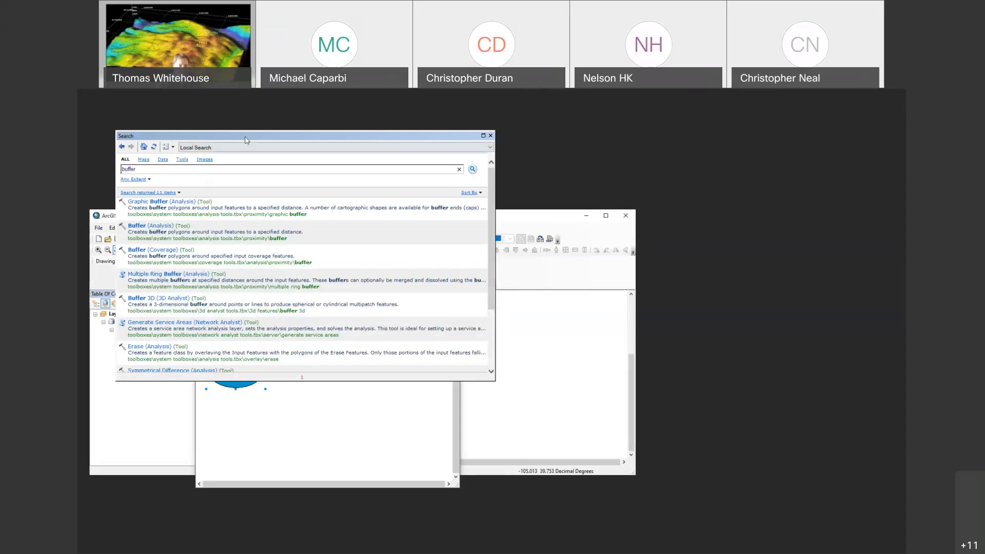
drag(248, 136, 549, 264)
drag(461, 356, 346, 413)
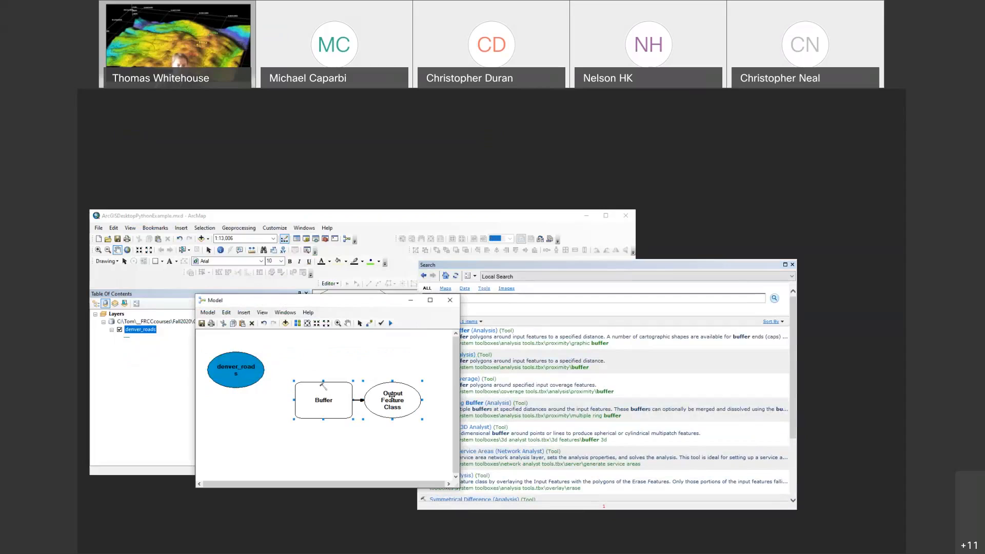
- Search for "make select layer", add the Make Feature Layer tool and arrange the elements so its output layer sits before Buffer
click(495, 313)
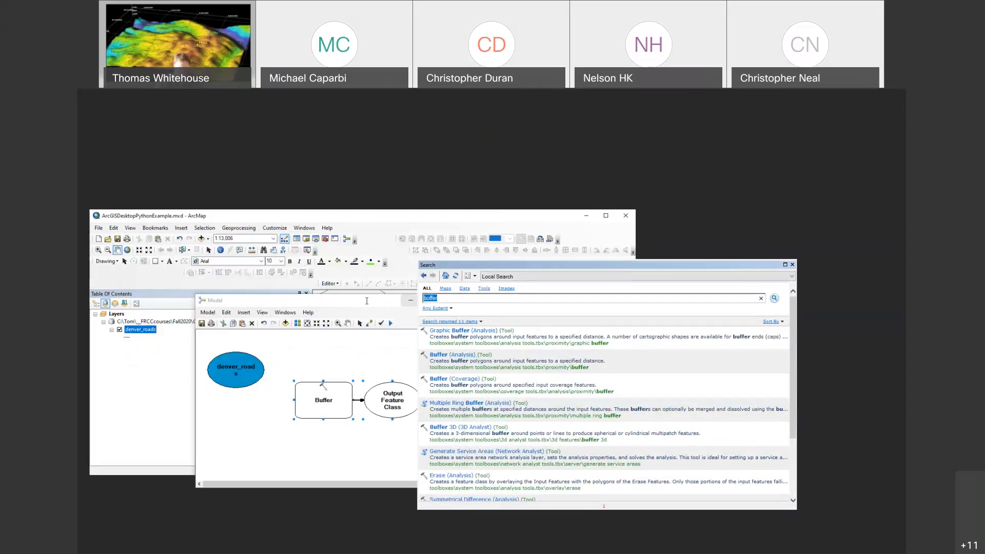
text(make select layer)
key(Return)
drag(487, 331, 340, 366)
drag(398, 402, 426, 373)
drag(341, 365, 412, 424)
drag(260, 432, 330, 423)
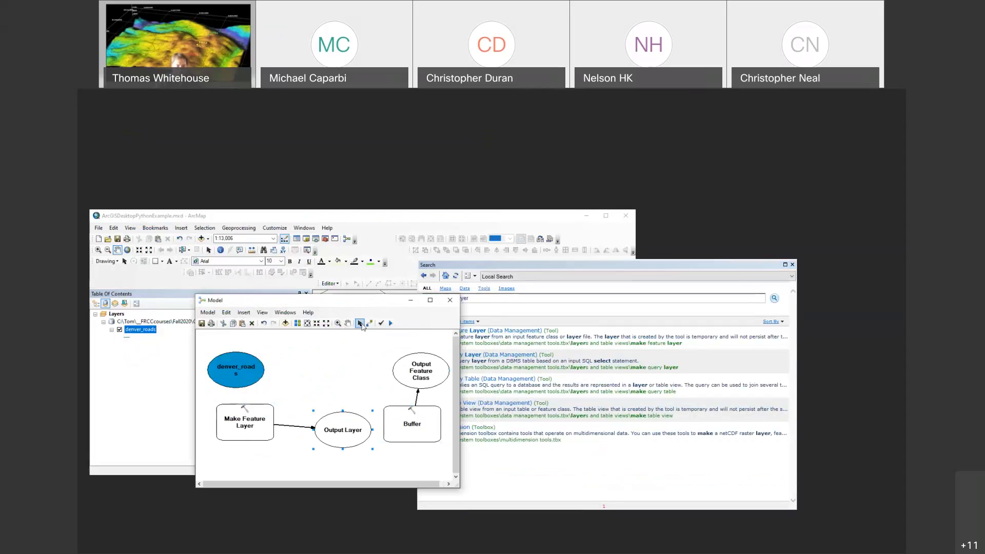
- Connect denver_roads to Make Feature Layer as its input features and accept the tool's settings with output layer denver_roads_Layer
drag(241, 380, 244, 409)
click(251, 413)
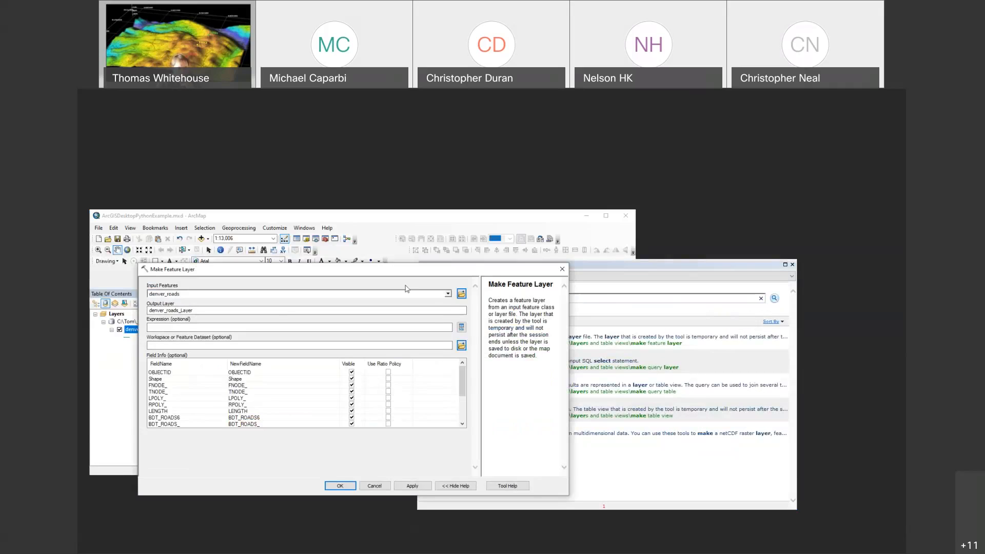
drag(476, 270, 406, 286)
click(268, 500)
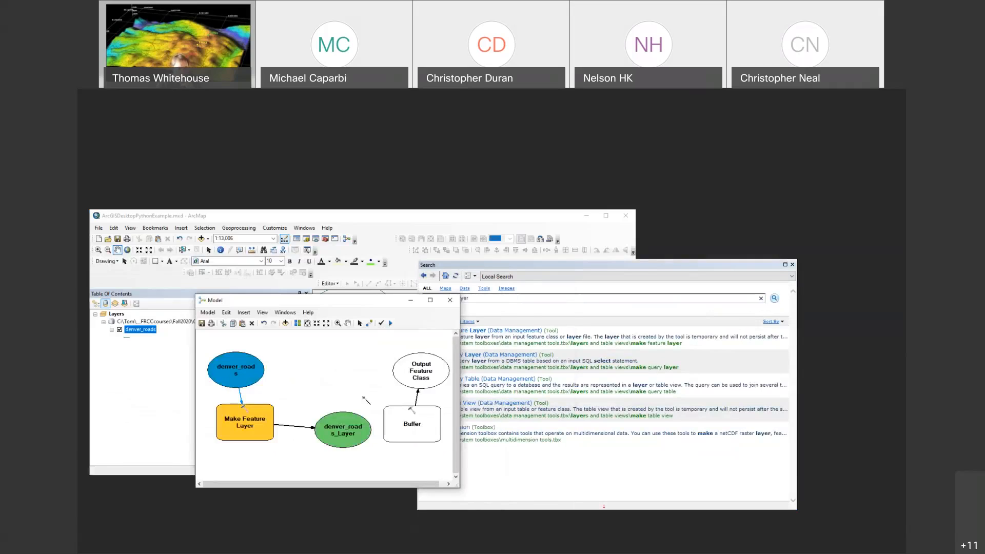
- Connect denver_roads_Layer to Buffer as its input features and set the buffer's linear distance to 200 feet
click(386, 424)
click(401, 429)
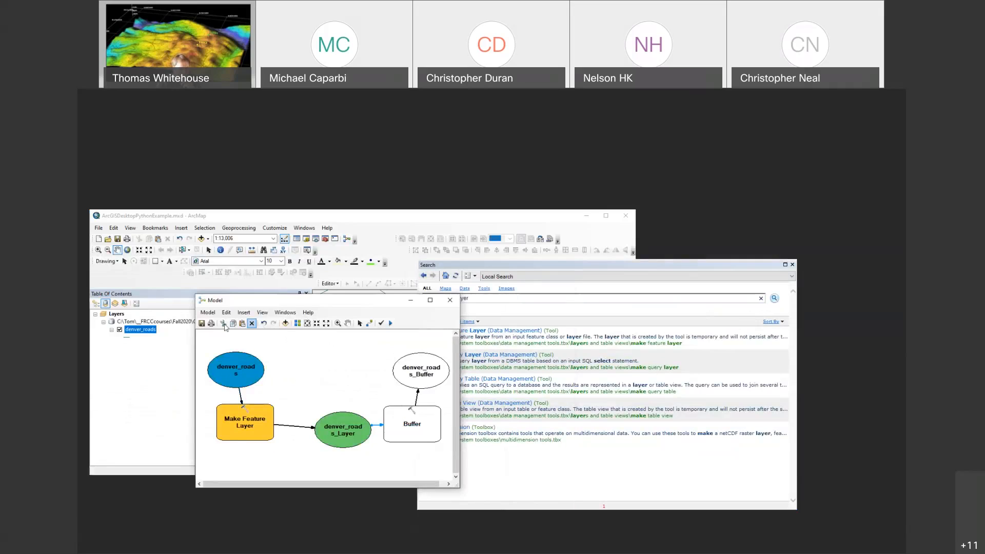
click(405, 420)
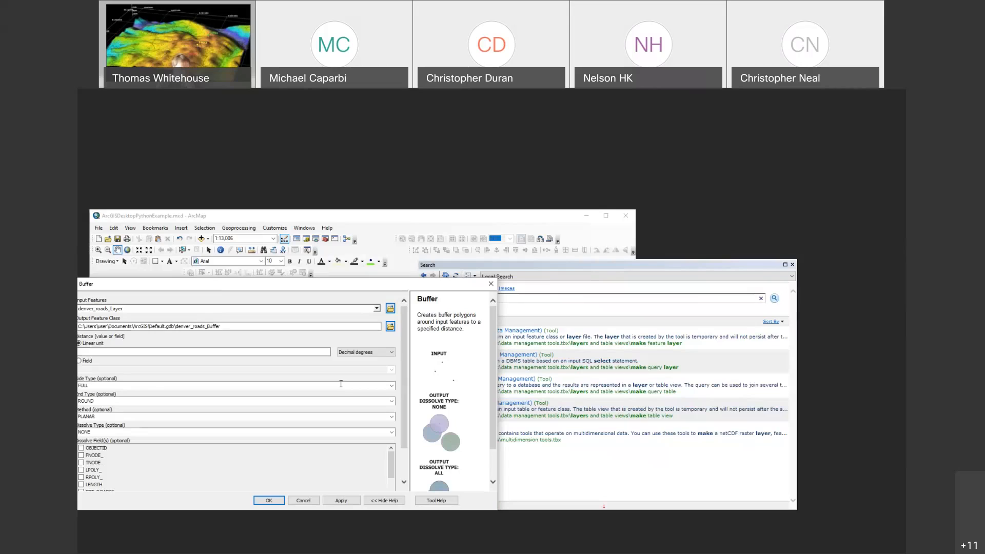
drag(296, 286, 345, 284)
click(207, 350)
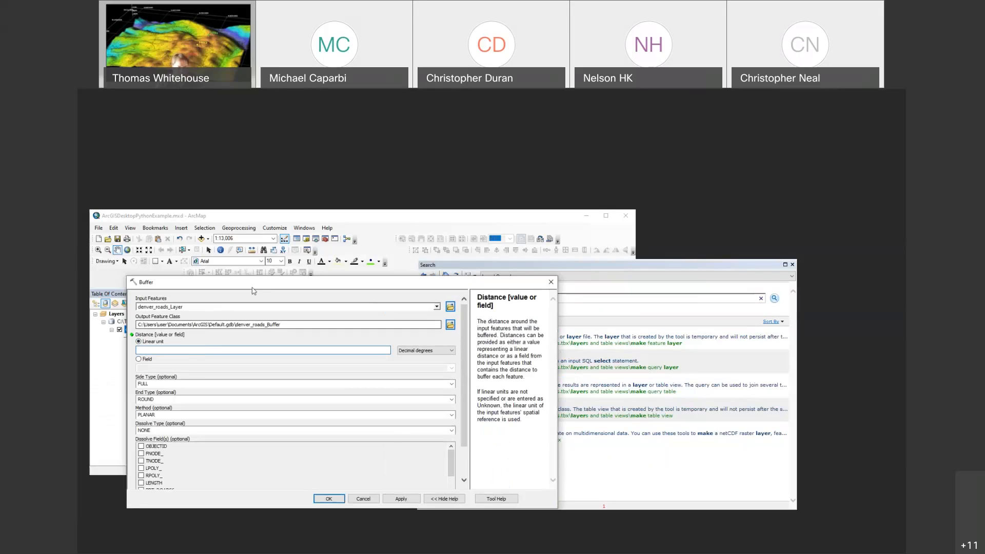
drag(265, 281, 269, 256)
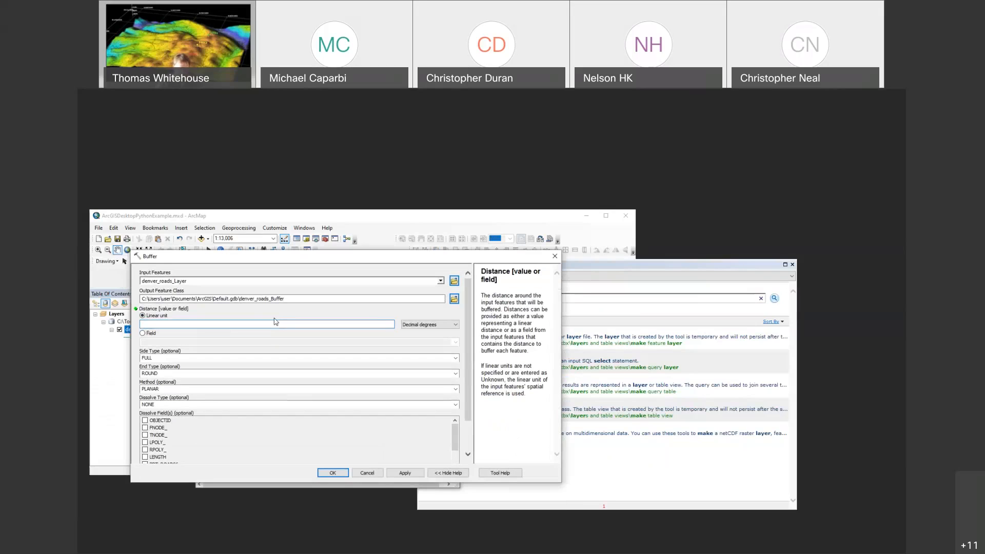
text(0)
click(444, 326)
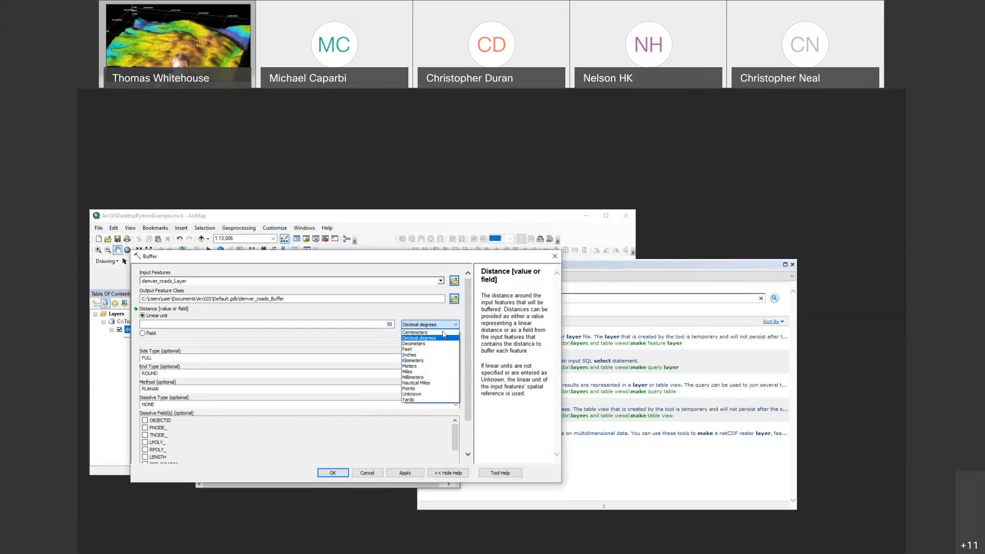
click(427, 349)
double_click(399, 324)
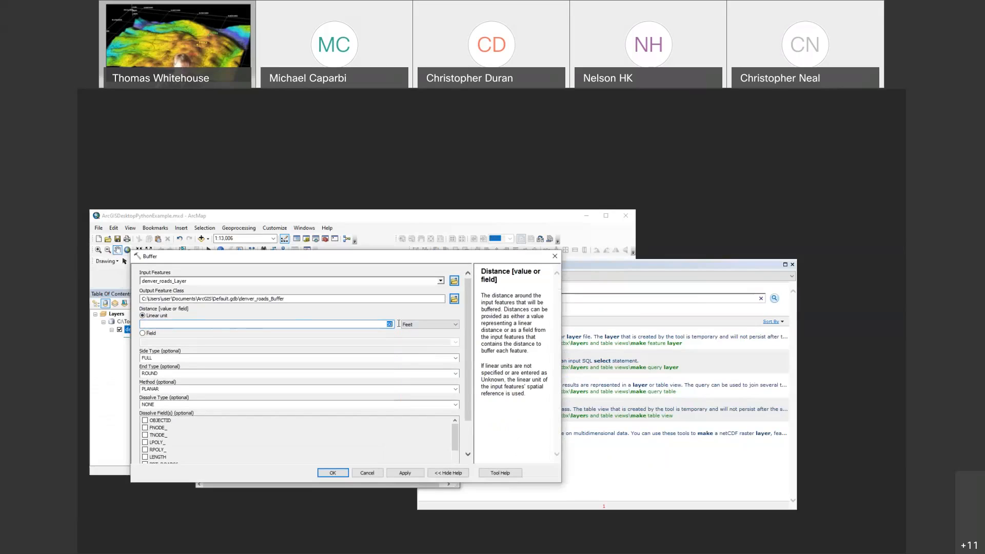
text(200)
click(403, 472)
click(333, 473)
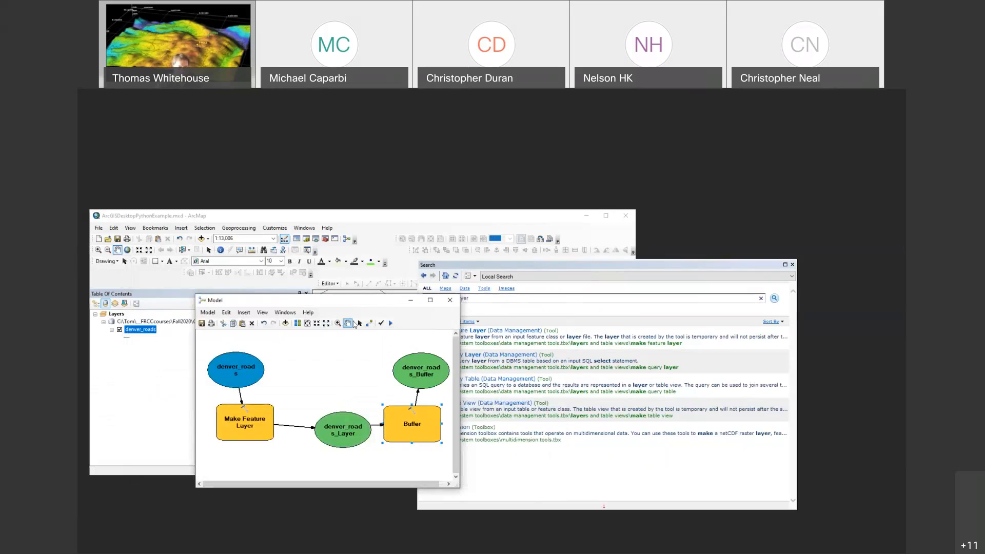
- Open the Make Feature Layer tool's settings and start editing its optional SQL expression
double_click(257, 417)
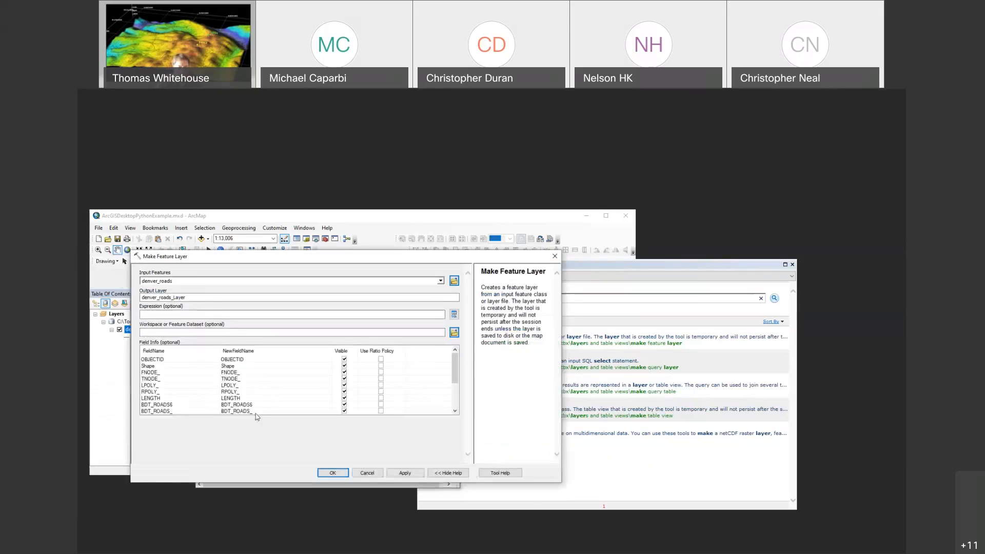
click(227, 313)
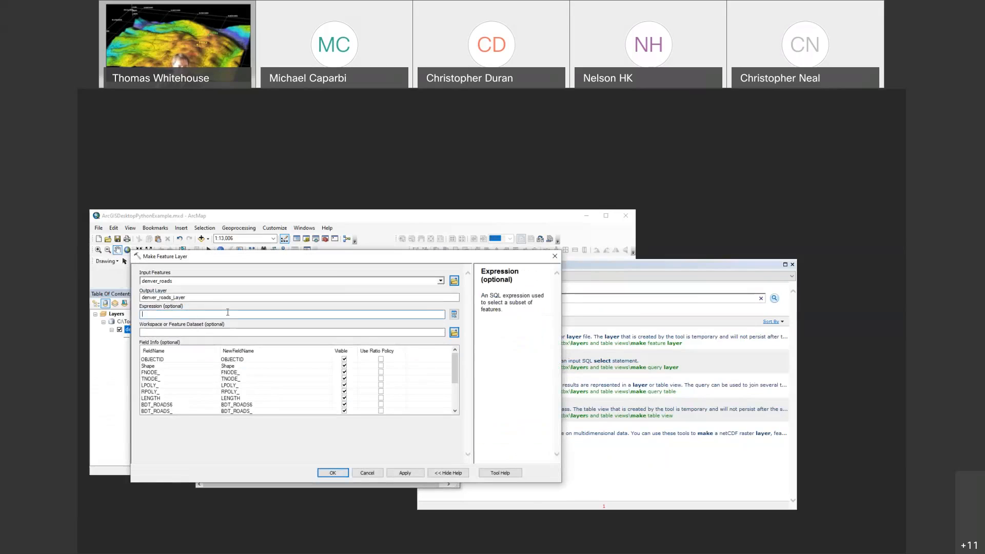